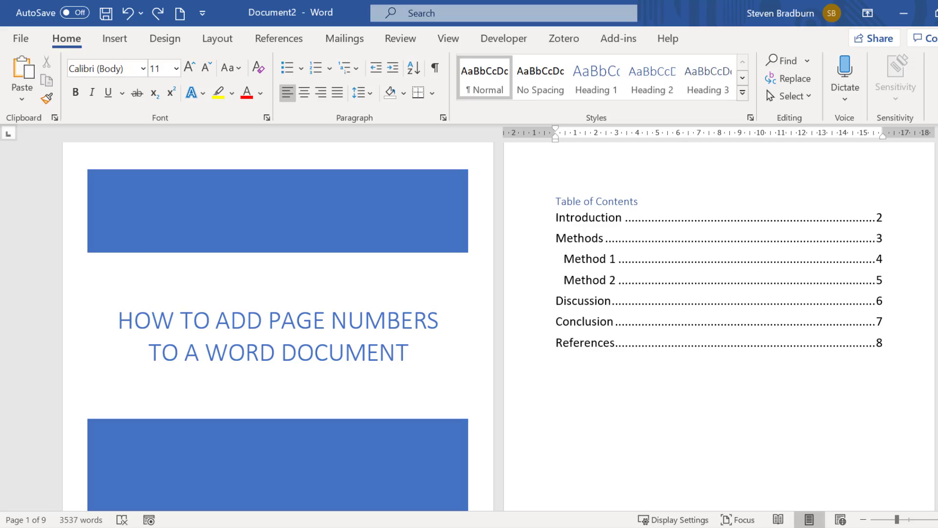
Add Plain Number 3 page numbers to the bottom-right of every page's footer.
scroll(498, 323, down, 20)
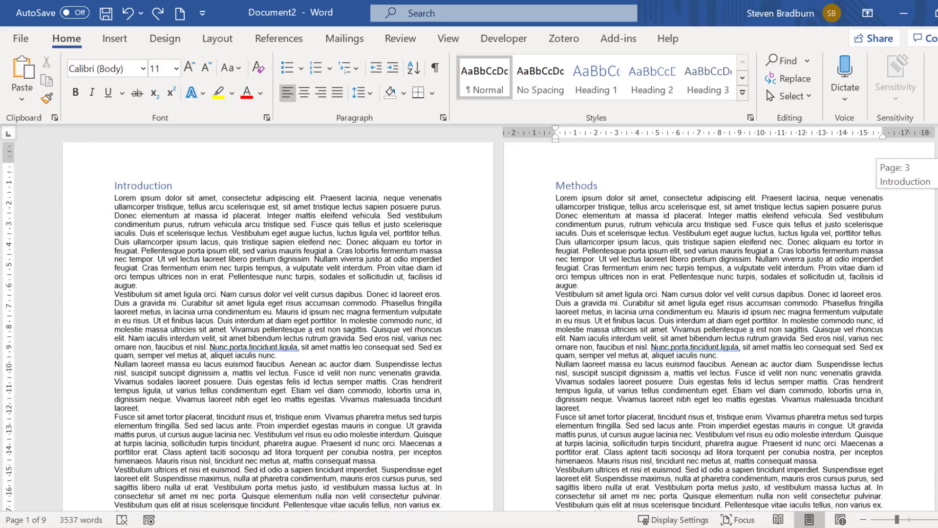
scroll(661, 474, down, 14)
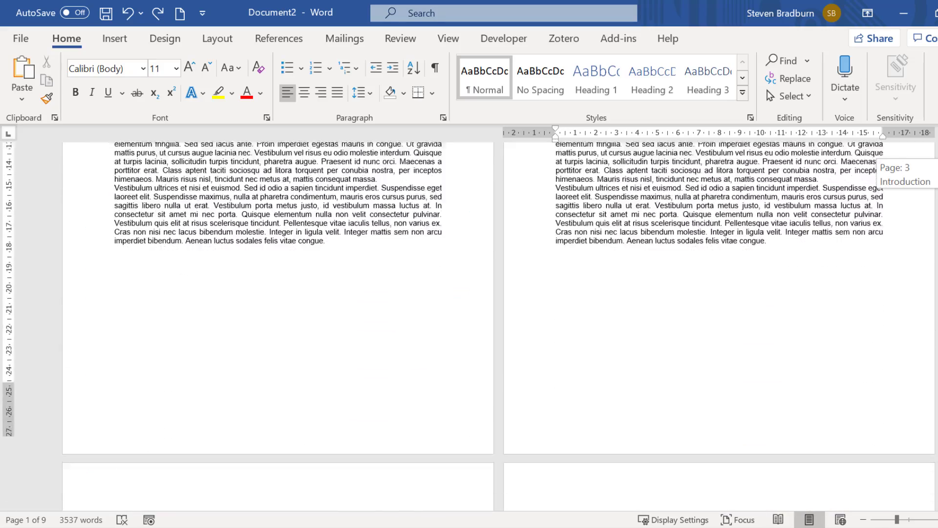
scroll(499, 322, up, 20)
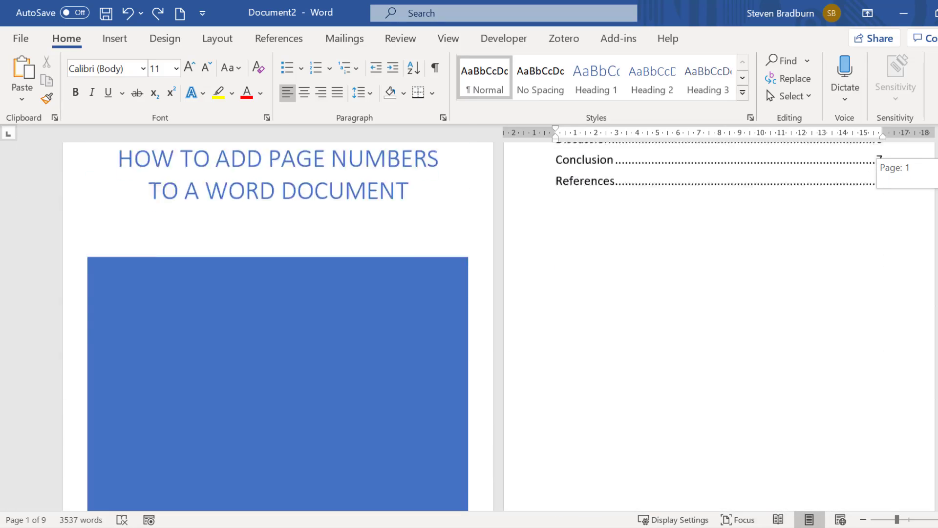
scroll(499, 322, up, 2)
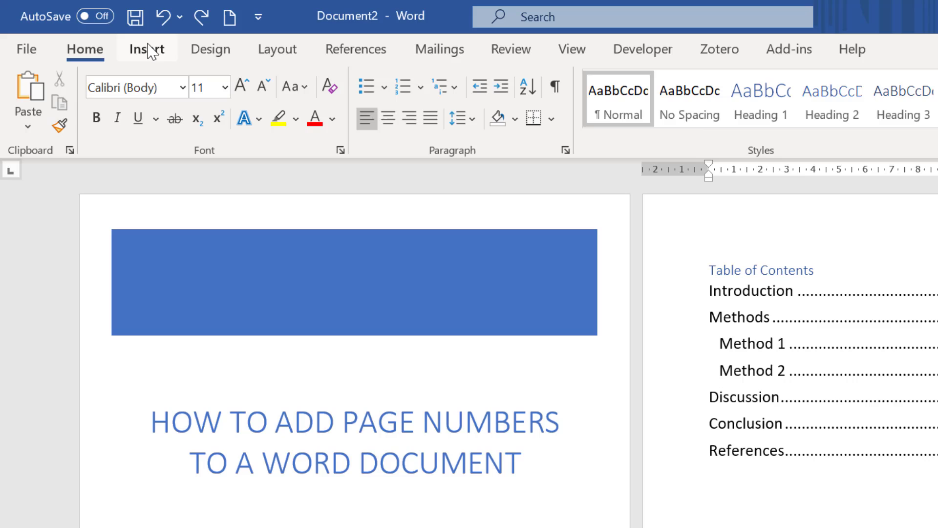
click(115, 38)
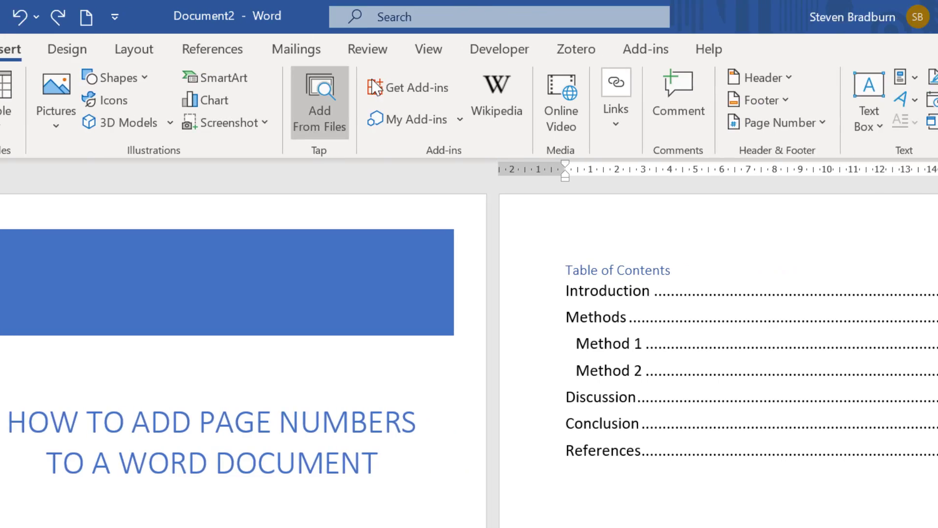
click(915, 123)
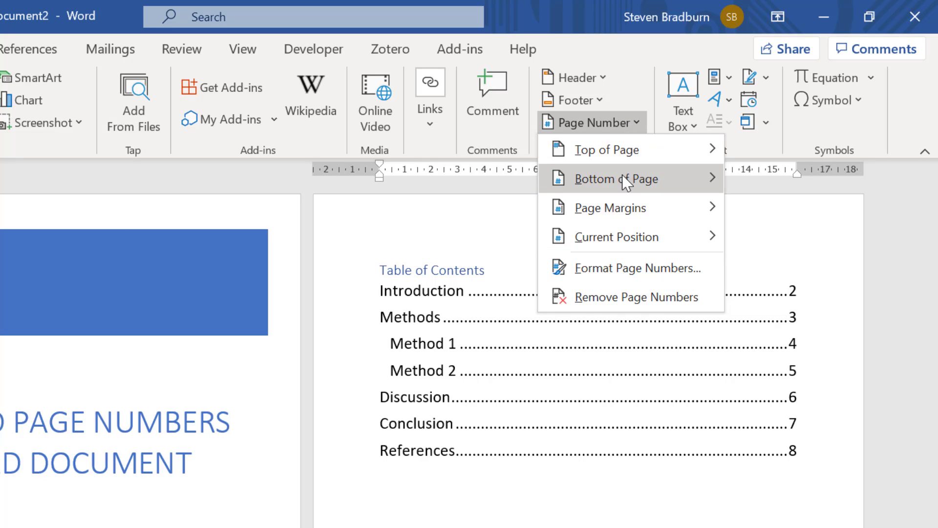
mouse_move(626, 180)
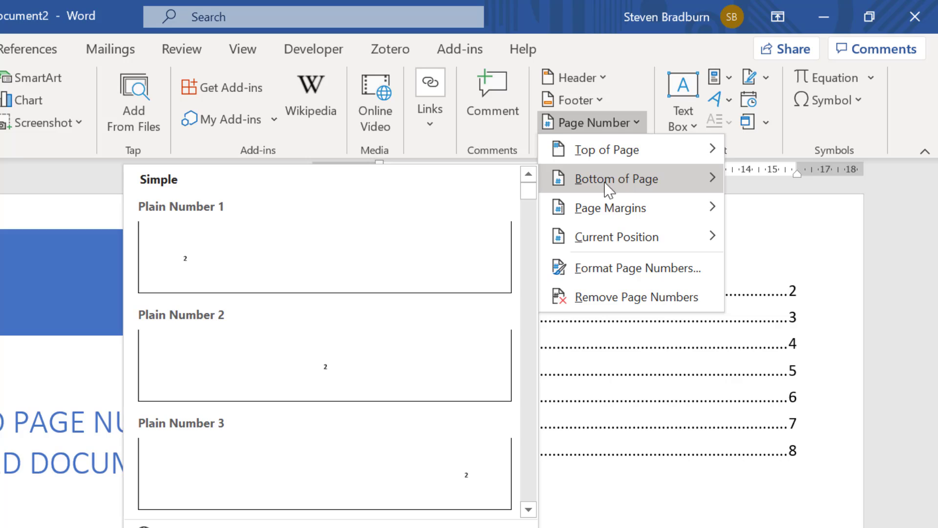
key(Escape)
key(Escape)
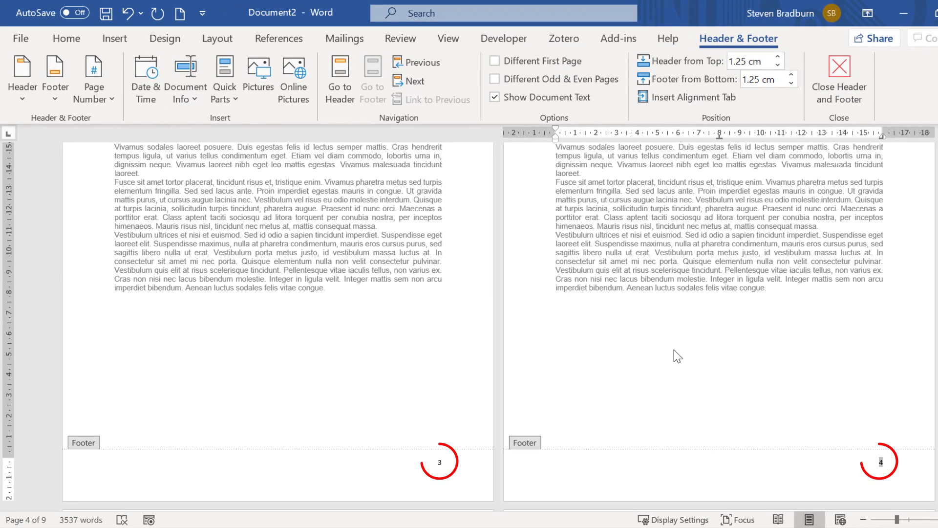
Leave footer editing and return to the top of the document.
double_click(674, 349)
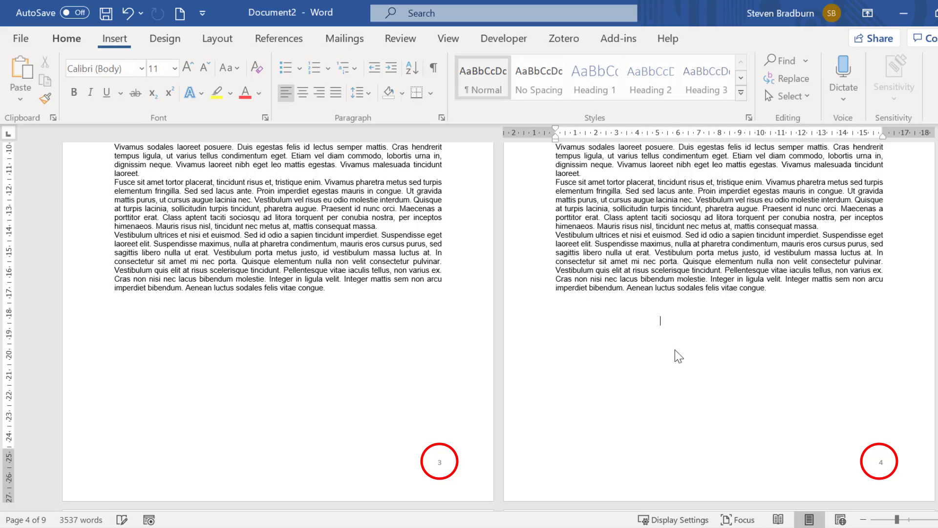
scroll(488, 323, up, 10)
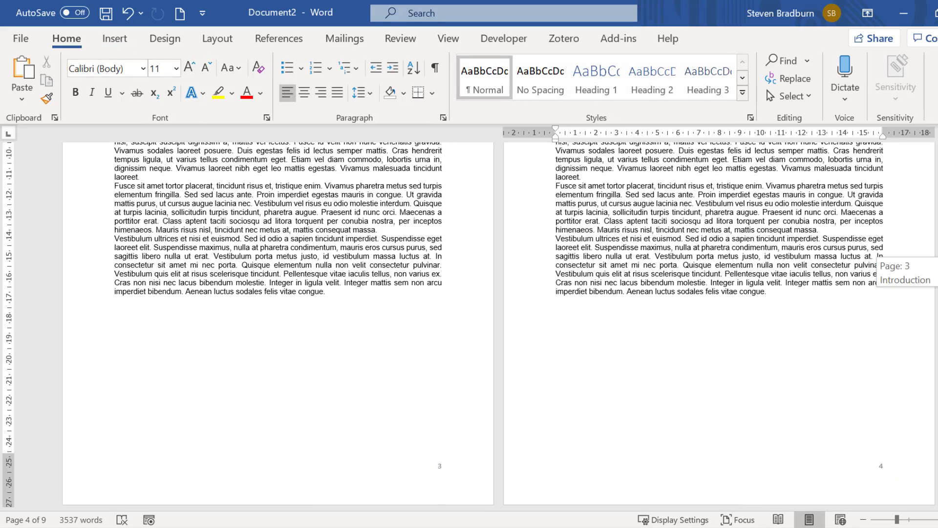
scroll(489, 322, up, 6)
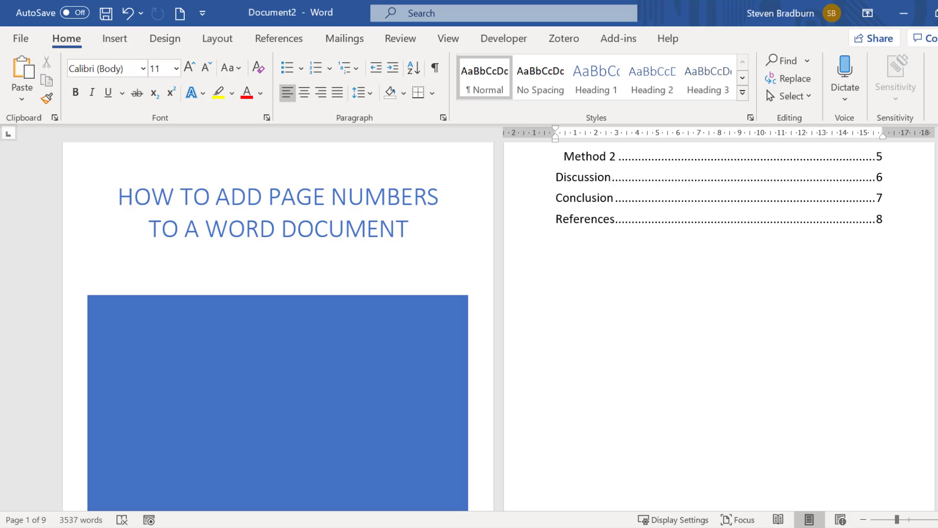
Show formatting marks and place the cursor at the Page Break after the contents.
click(434, 69)
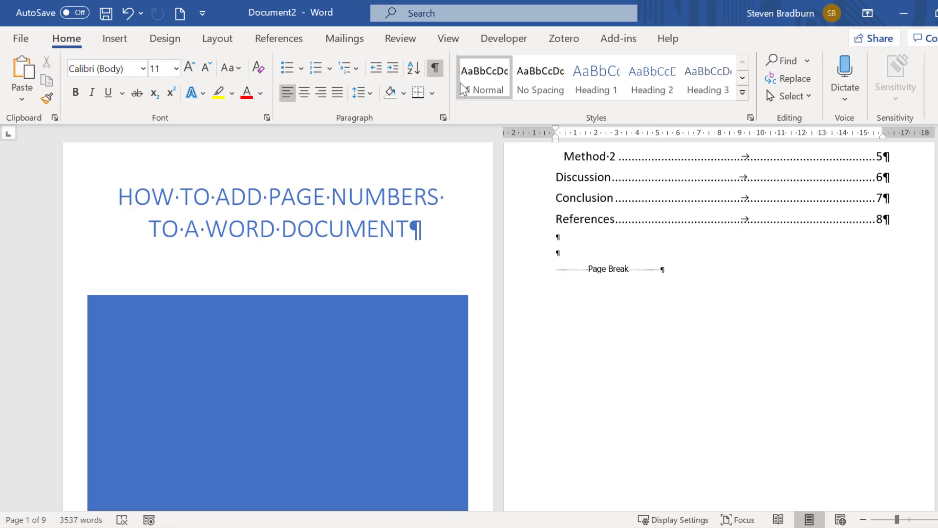
click(678, 228)
click(680, 266)
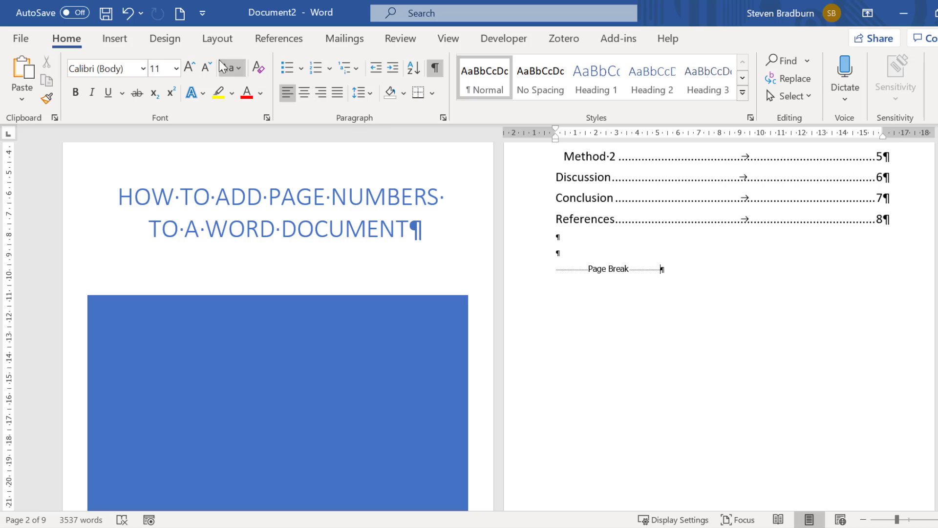
Insert a Next Page section break after the table of contents page break.
click(201, 39)
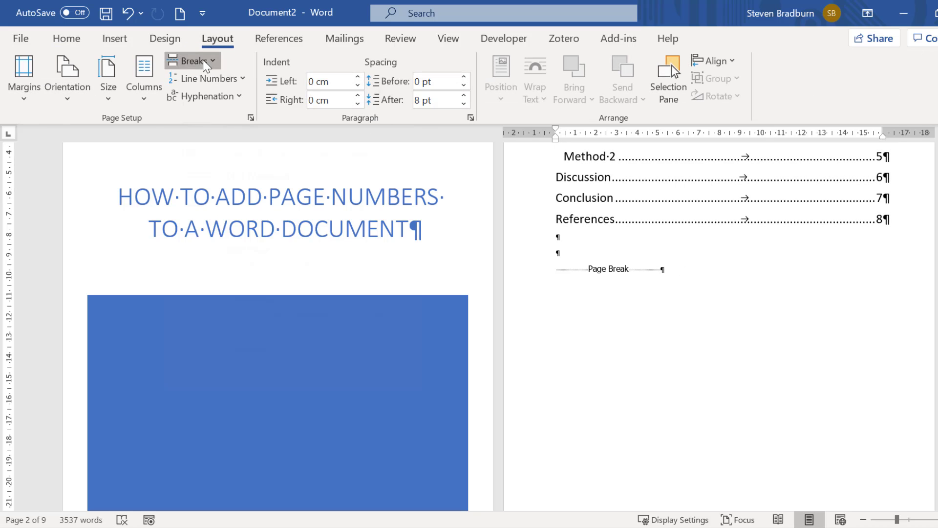
click(203, 59)
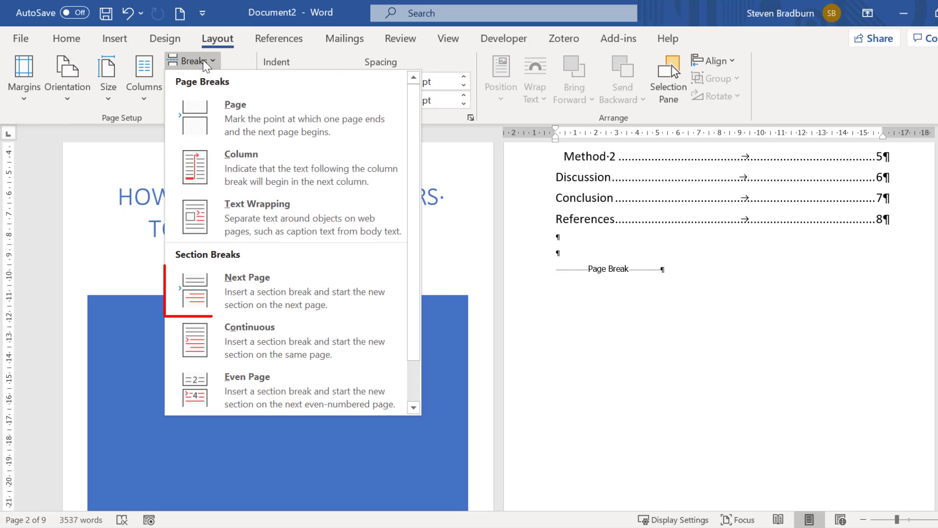
click(325, 269)
click(672, 293)
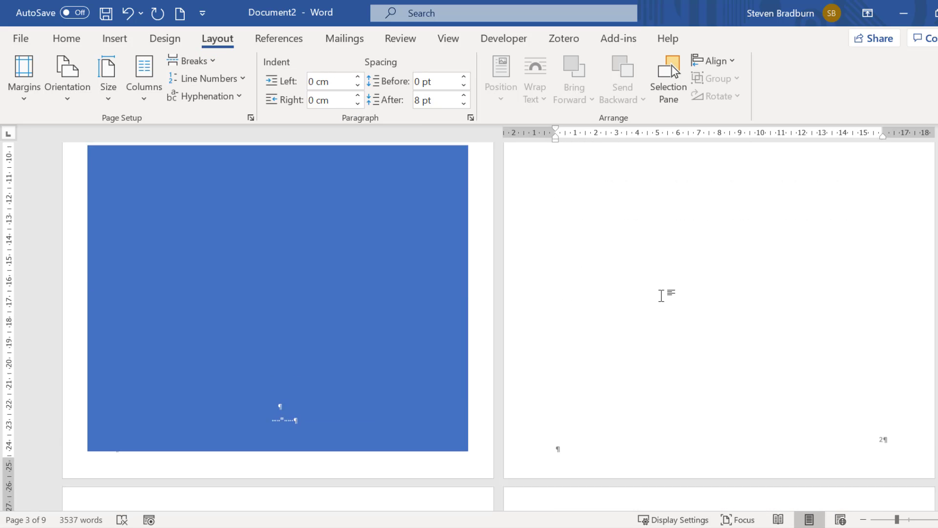
Hide the formatting marks again and move down to the first body page.
scroll(672, 296, up, 5)
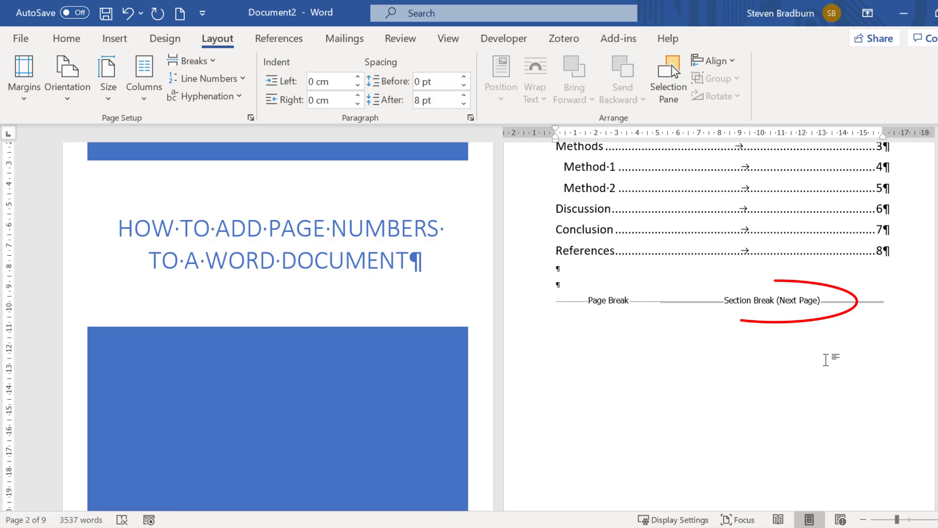
click(60, 44)
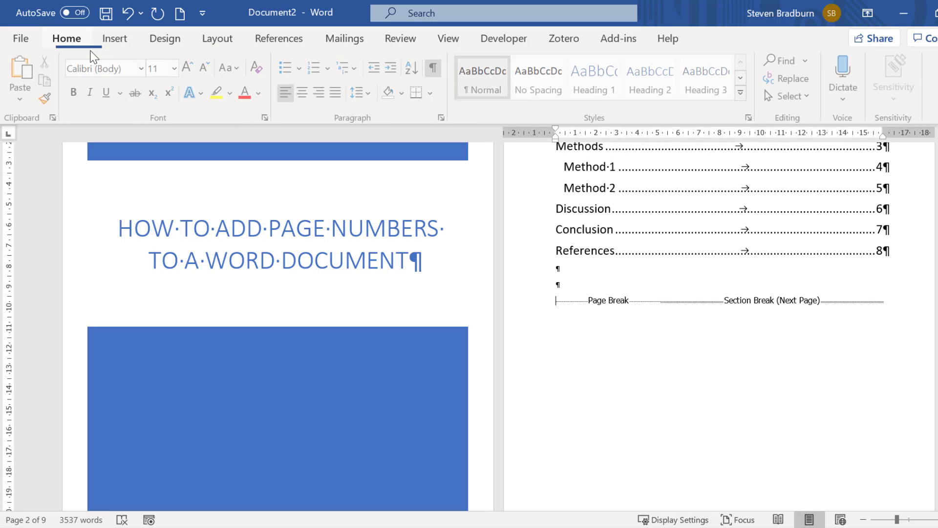
click(435, 67)
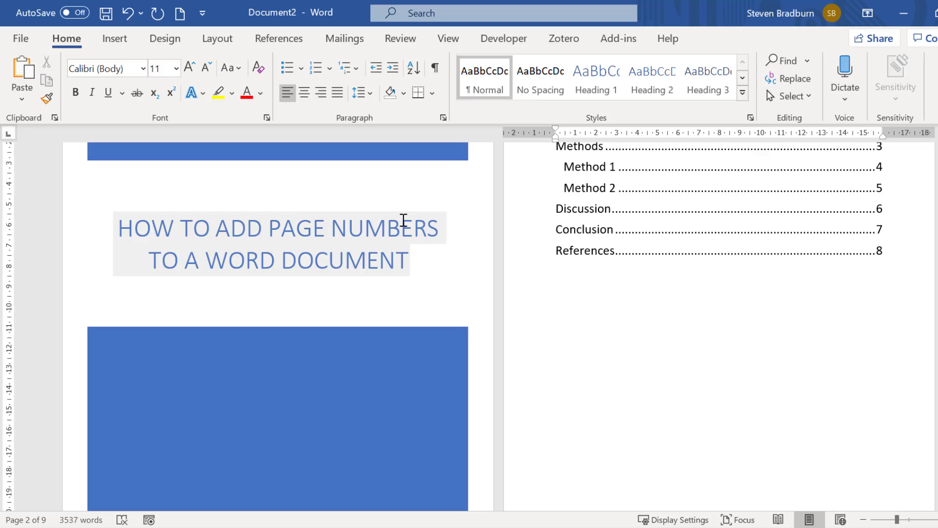
scroll(675, 320, down, 5)
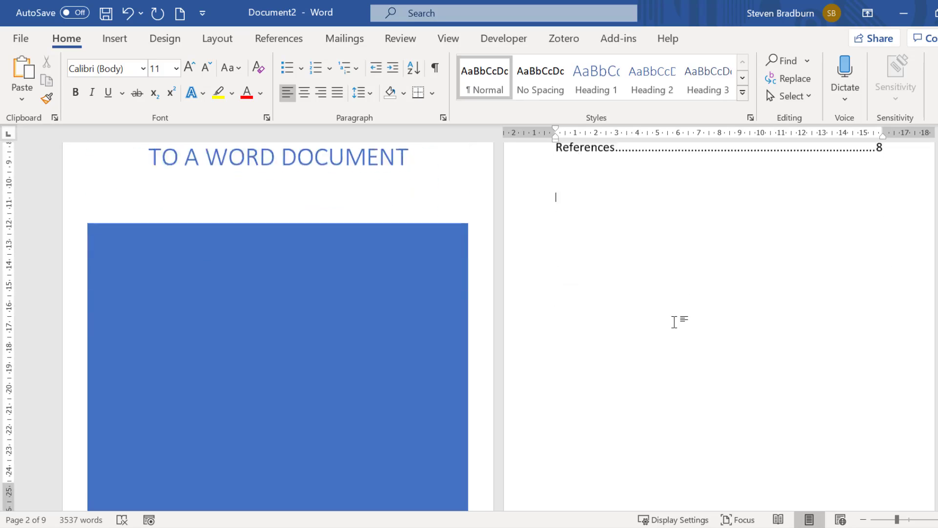
scroll(674, 321, down, 10)
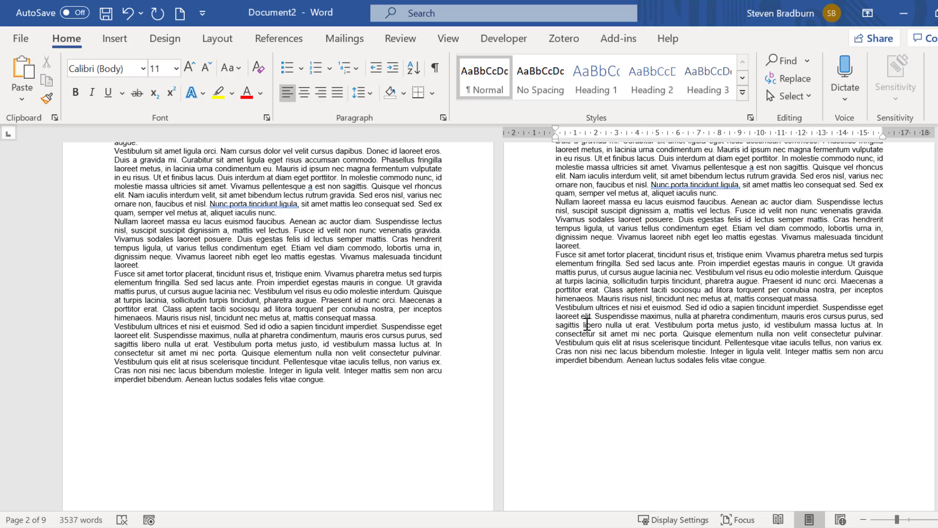
Open the Section 2 footer and turn off Link to Previous.
double_click(443, 443)
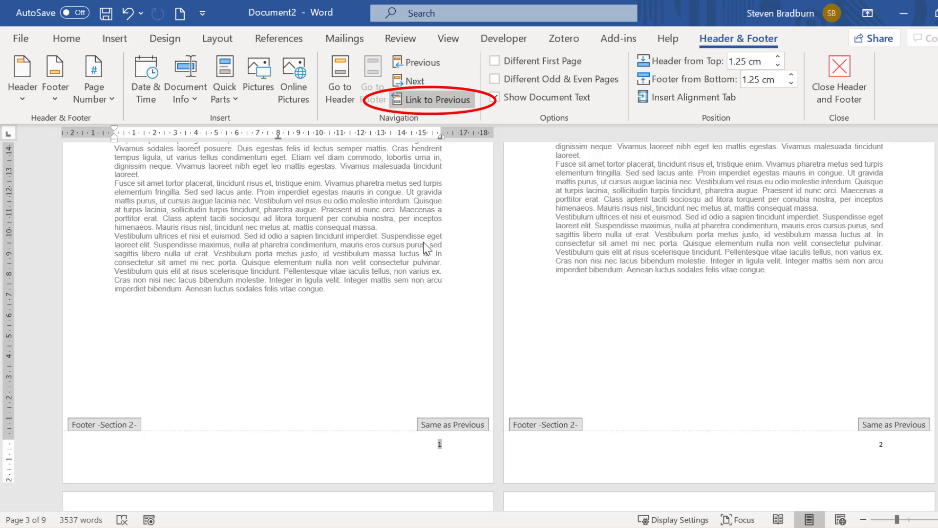
click(434, 105)
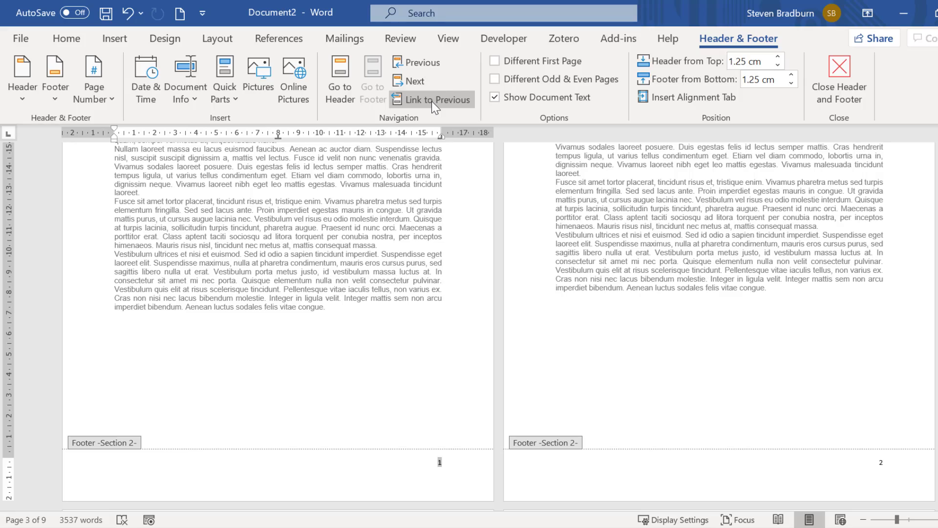
Delete the page number from the contents page footer, keeping body pages numbered 1 and 2.
double_click(375, 282)
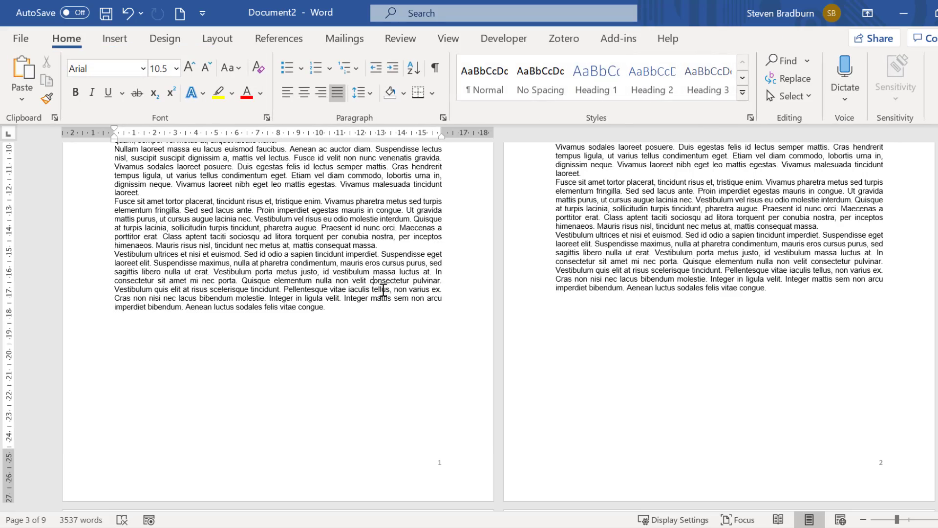
scroll(409, 301, down, 5)
scroll(410, 301, up, 2)
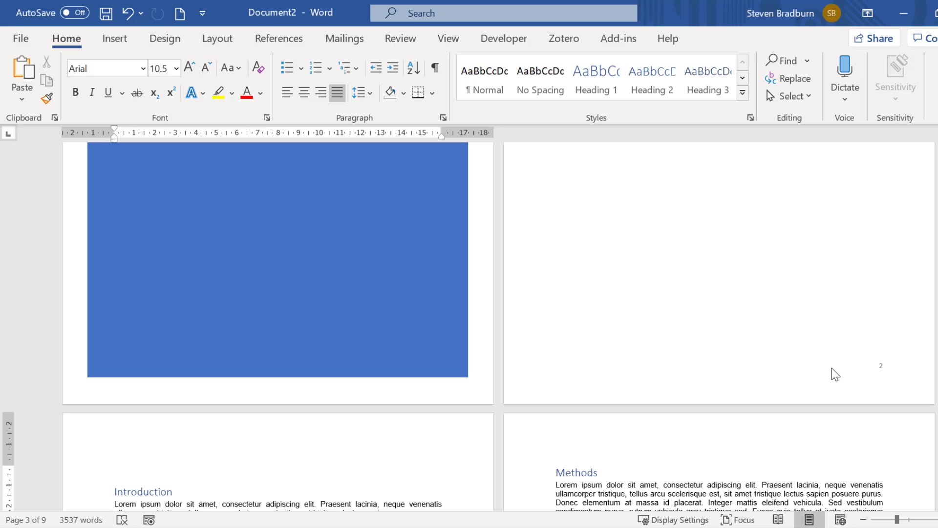
double_click(866, 368)
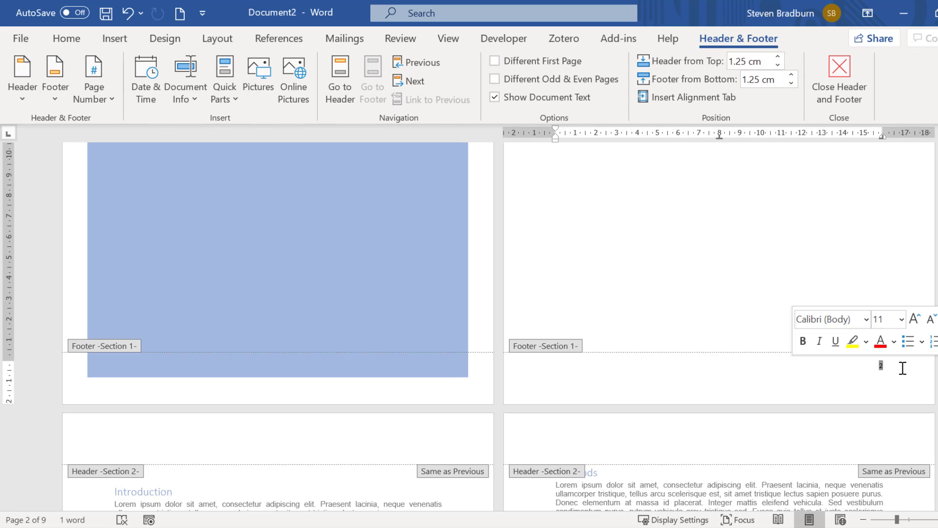
key(Delete)
double_click(716, 250)
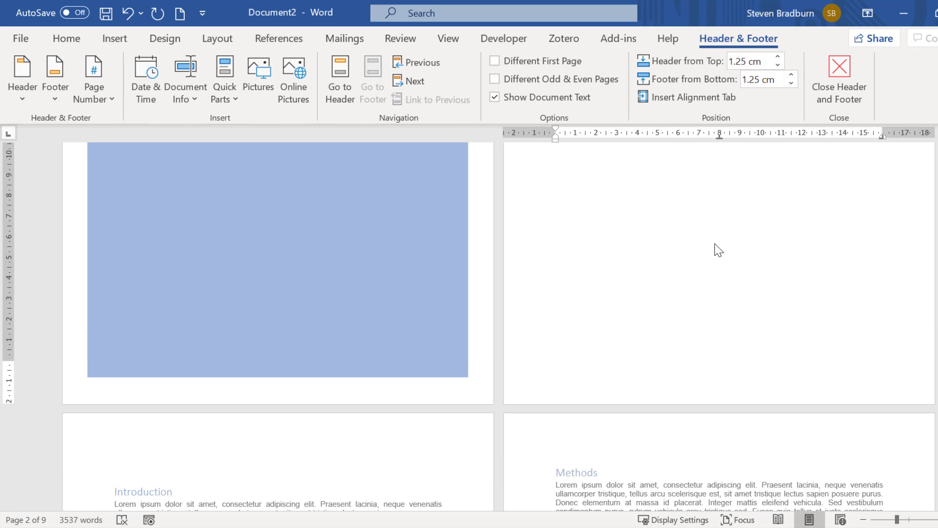
scroll(470, 323, up, 5)
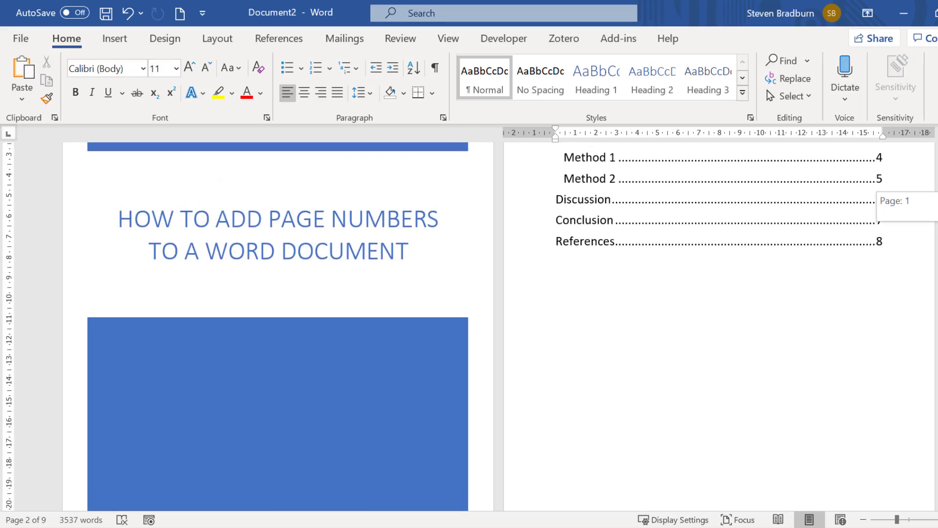
scroll(469, 323, down, 10)
scroll(499, 323, down, 7)
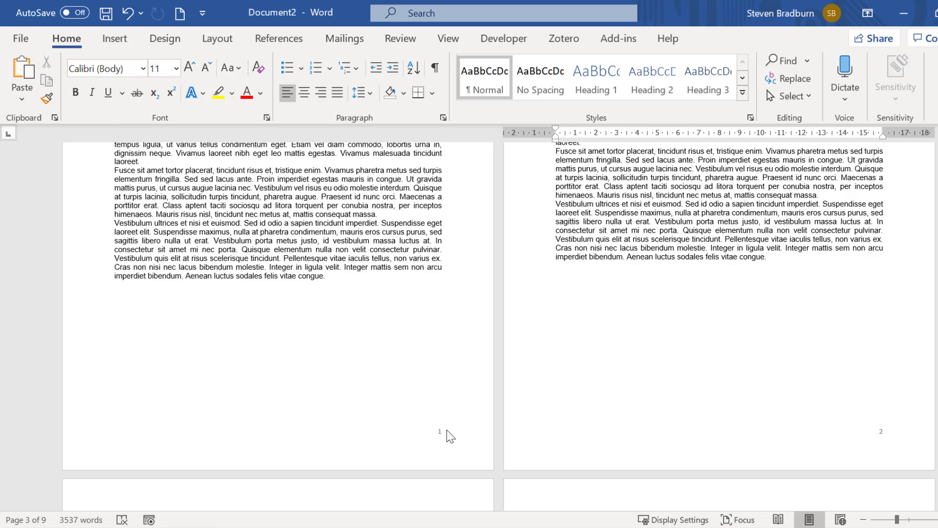
Use Format Page Numbers on the first body footer to set Start at 1.
double_click(443, 432)
right_click(439, 432)
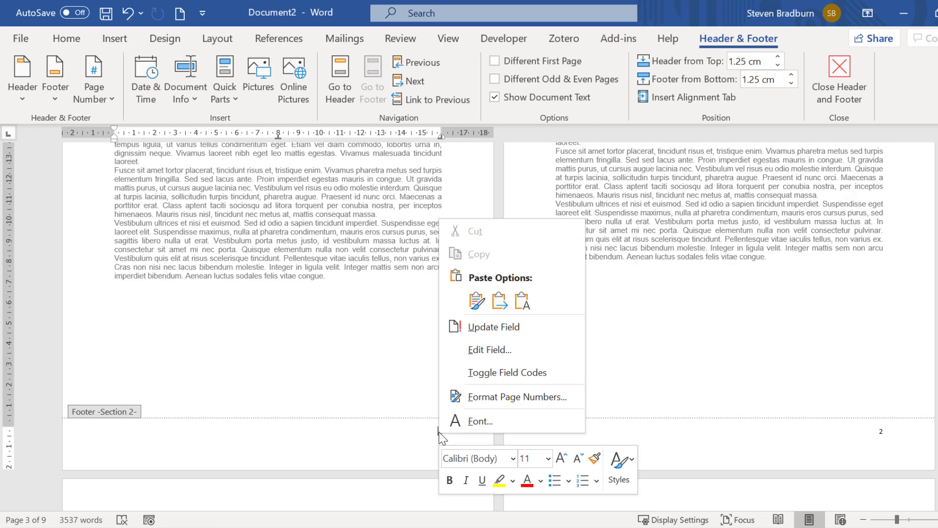
click(526, 397)
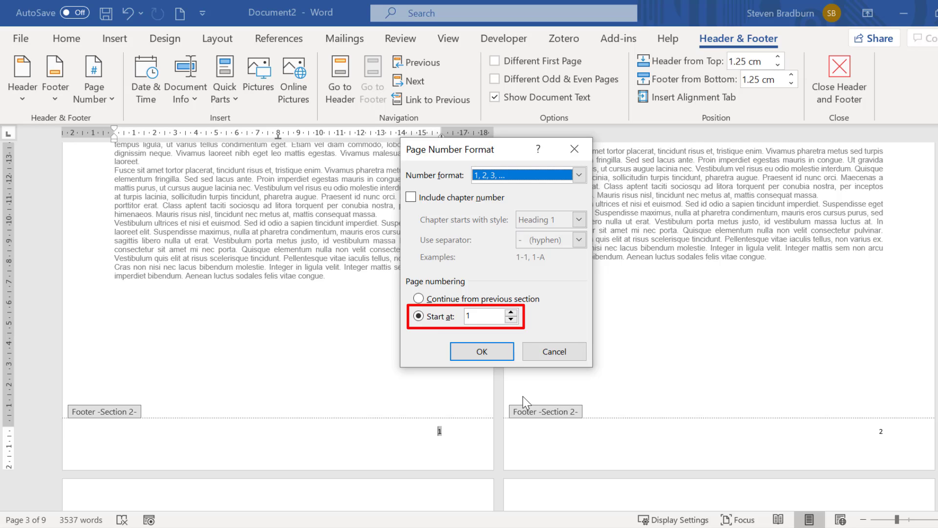
click(471, 315)
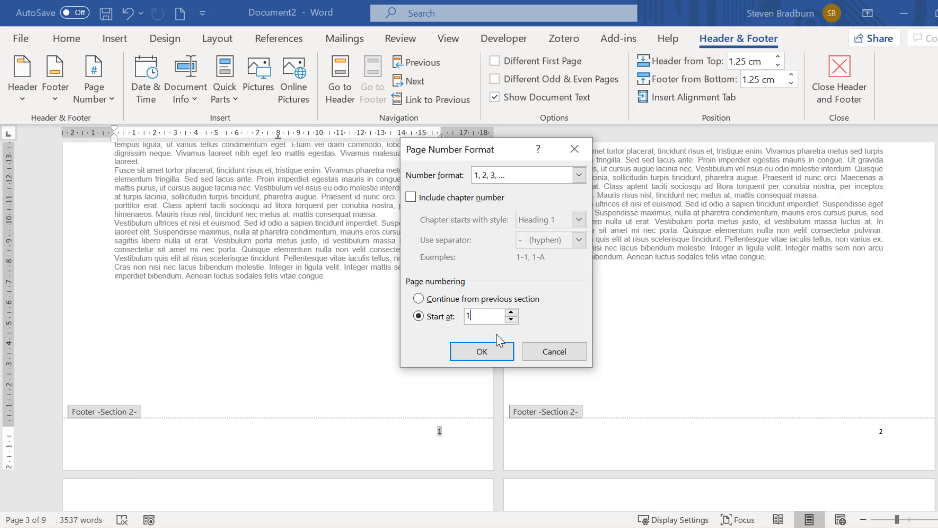
click(496, 348)
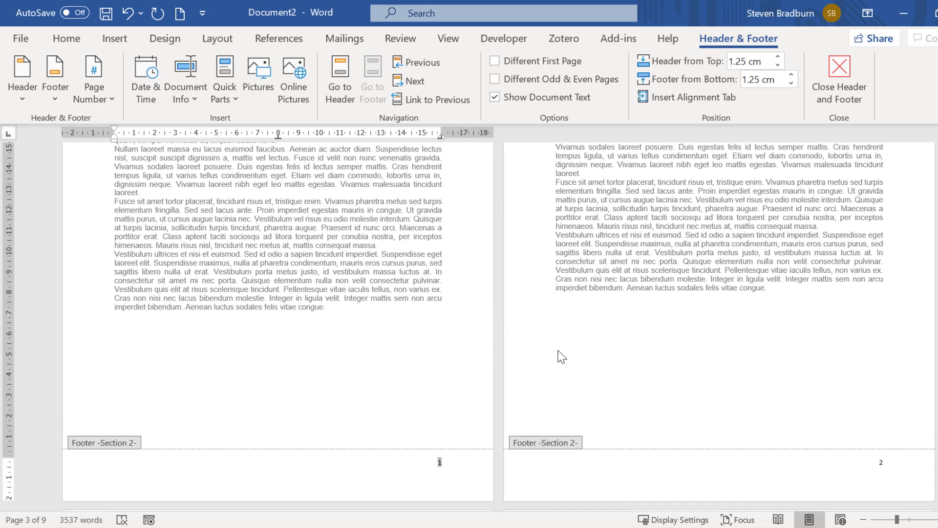
Close the footer and check that the body pages read 1, 2, 3 and 4.
double_click(626, 354)
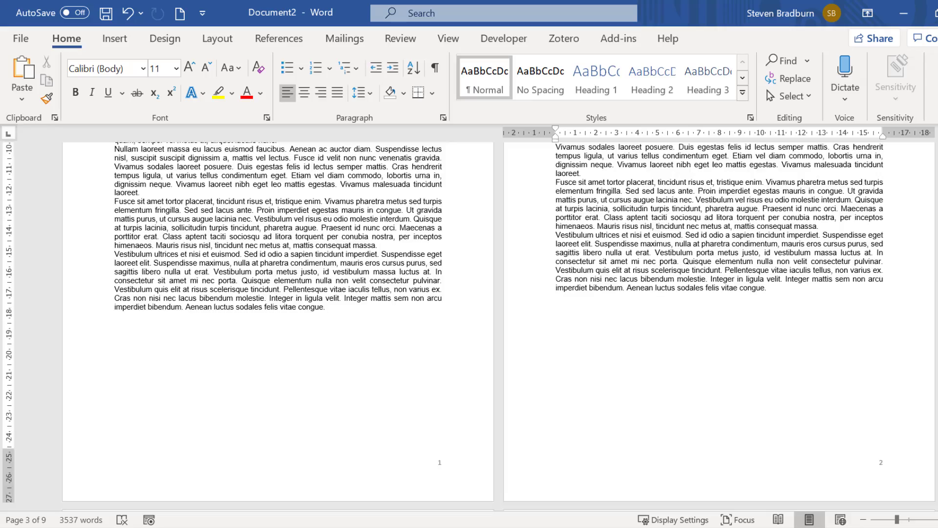
scroll(499, 322, down, 15)
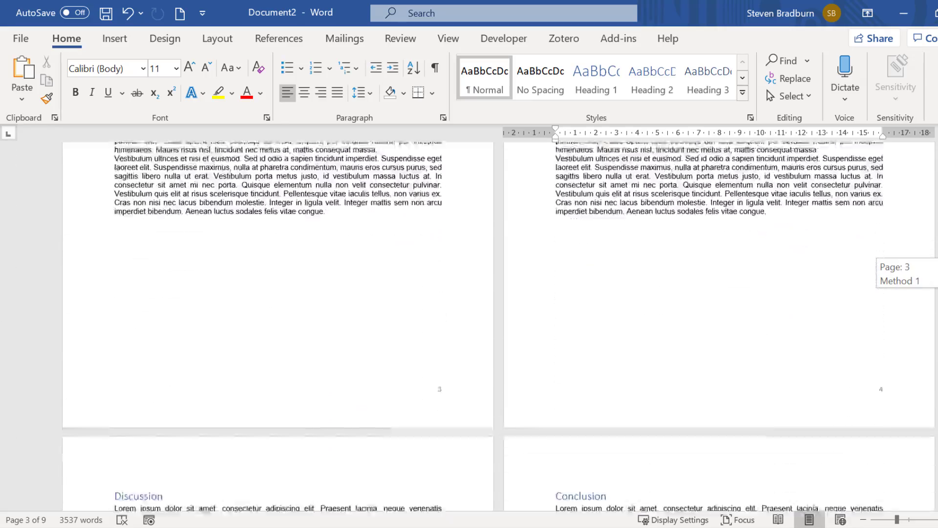
scroll(498, 323, down, 2)
scroll(498, 323, up, 6)
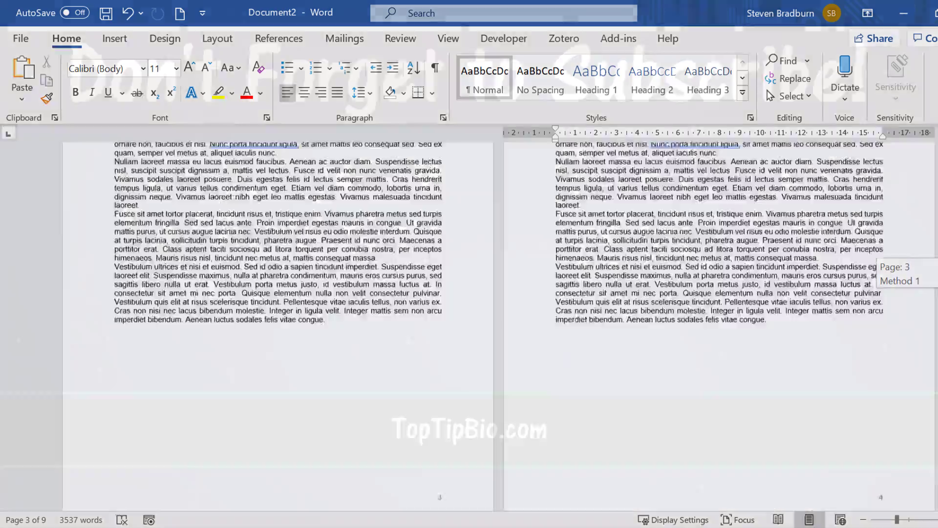